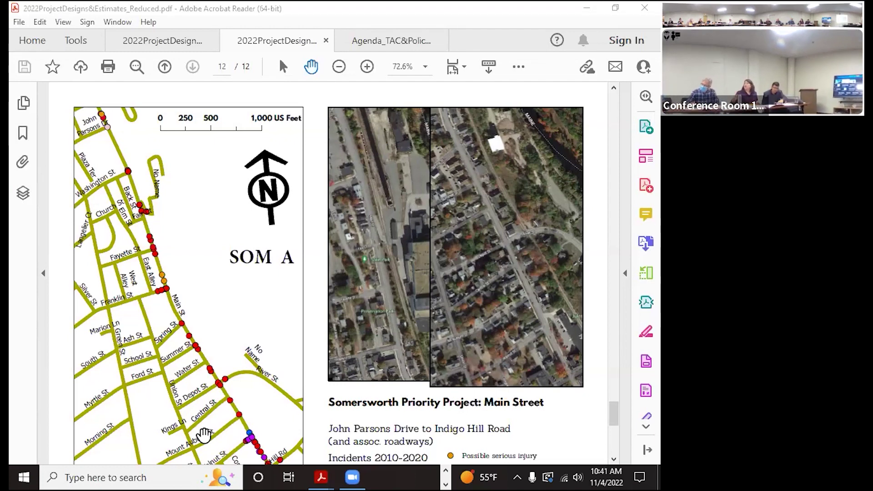
- Switch to File Explorer, open November4.2022_TYPprojectCosts from the NHDOT_CandidateProjectSubmission folder under ProjectDevelopment in Excel, and maximize its window
key("super")
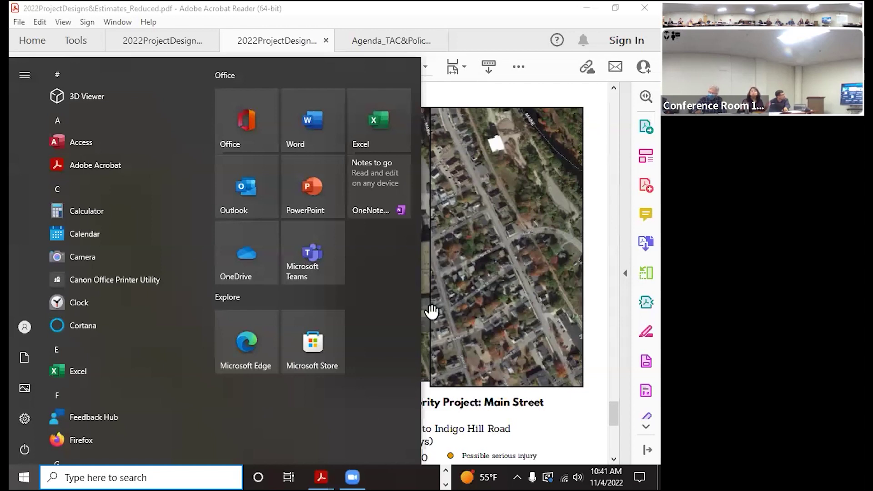
left_click(220, 288)
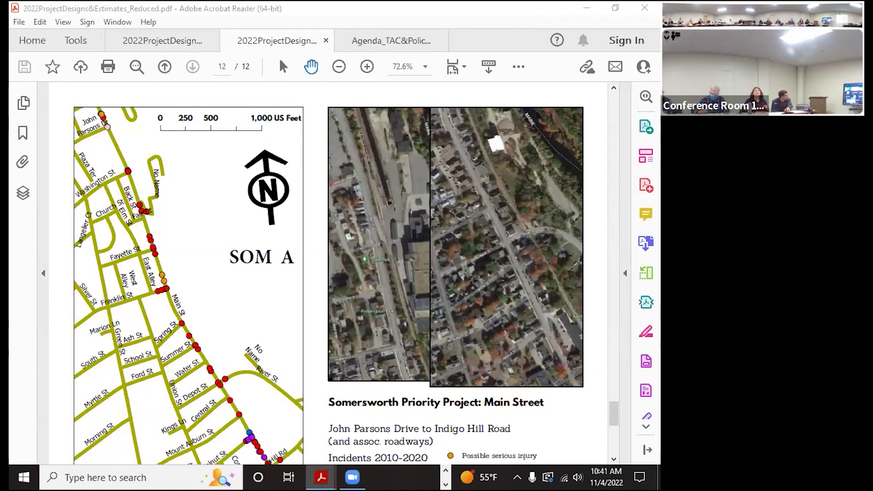
key("alt+Tab")
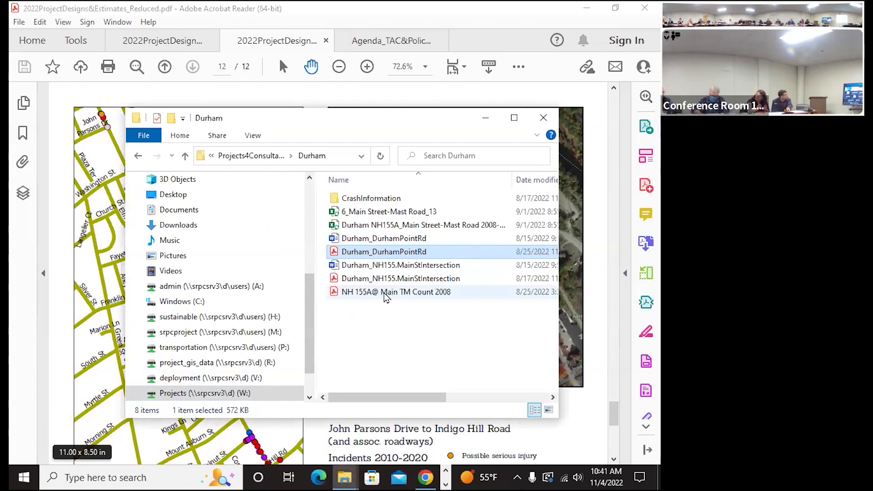
left_click(236, 157)
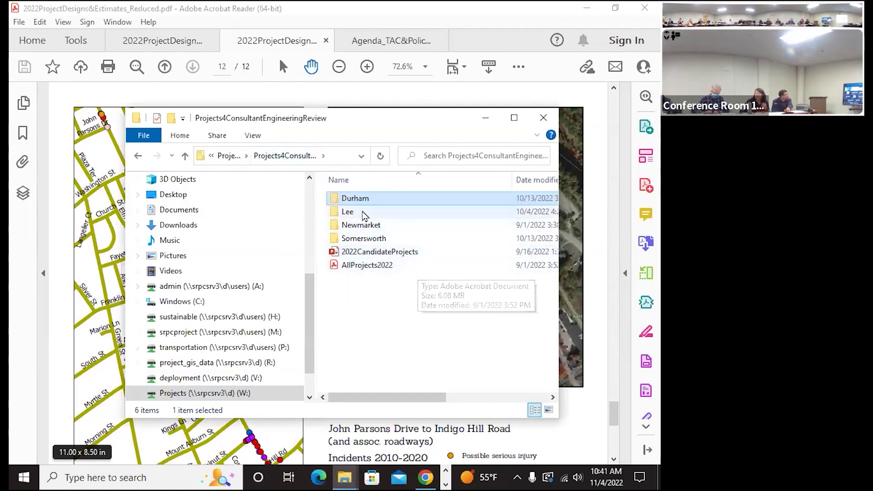
left_click(229, 157)
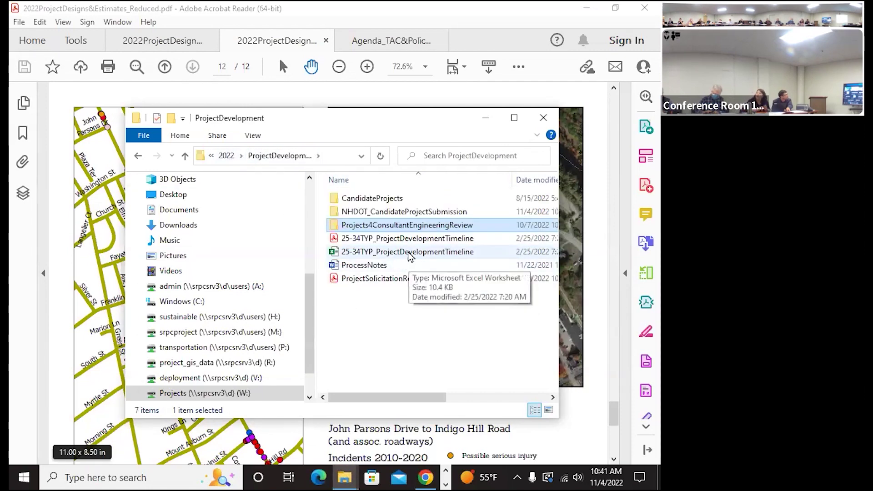
double_click(397, 212)
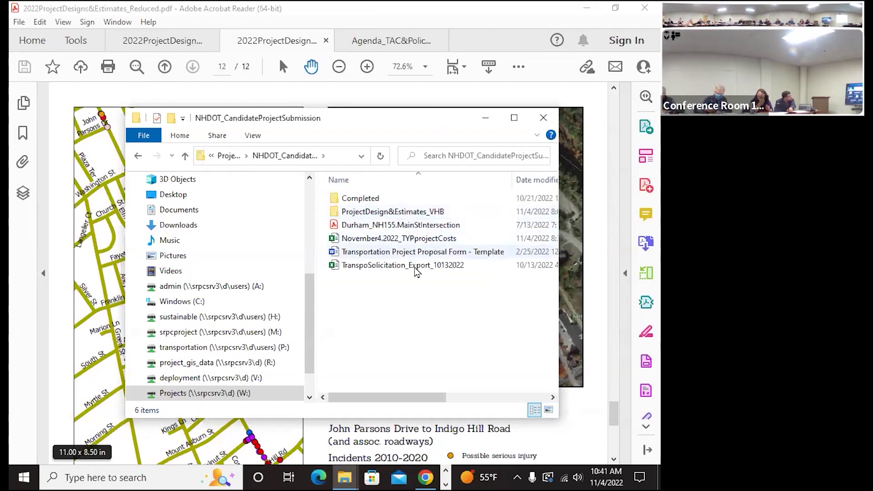
double_click(417, 241)
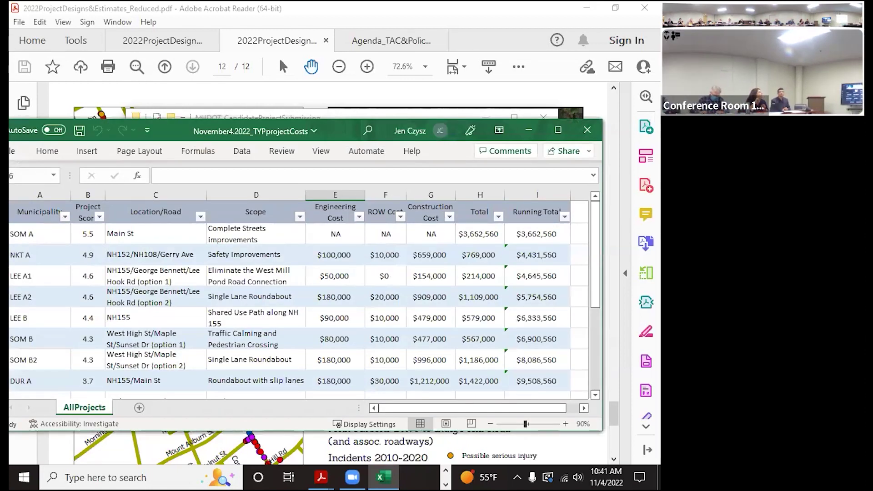
left_click(558, 130)
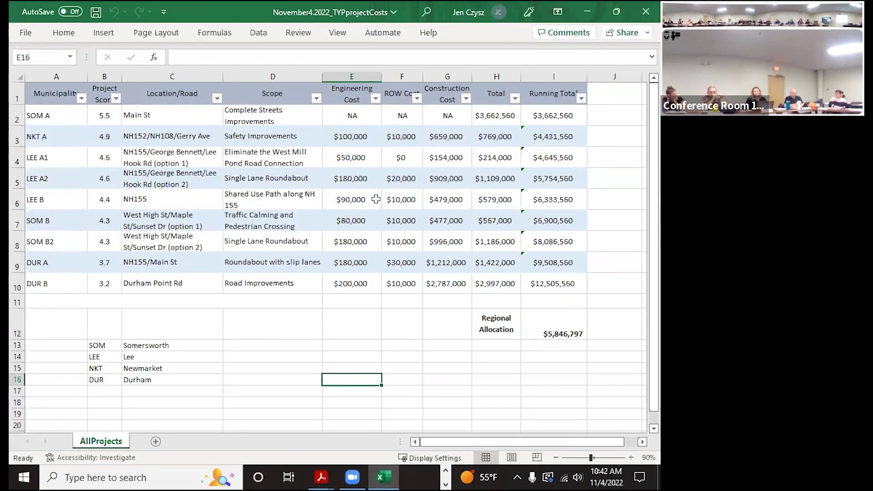
- Try a total of 403000 for the SOM A Main St project in H2, and undo the change
left_click(516, 118)
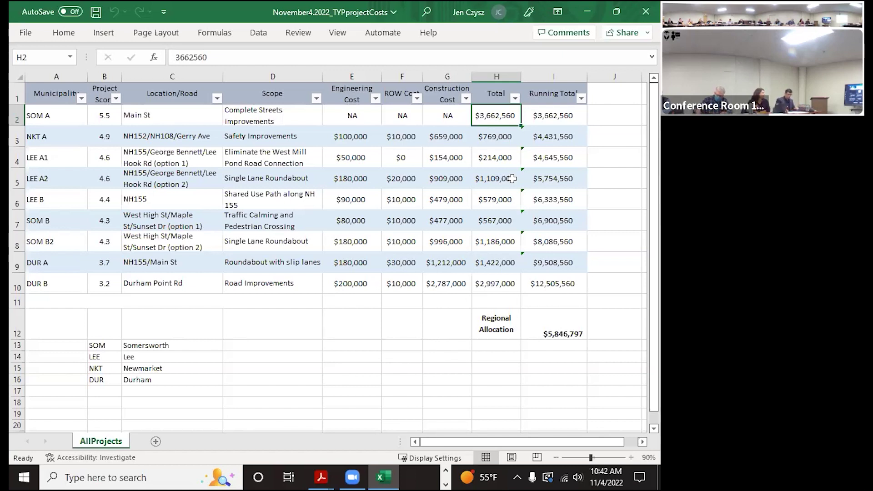
type("40")
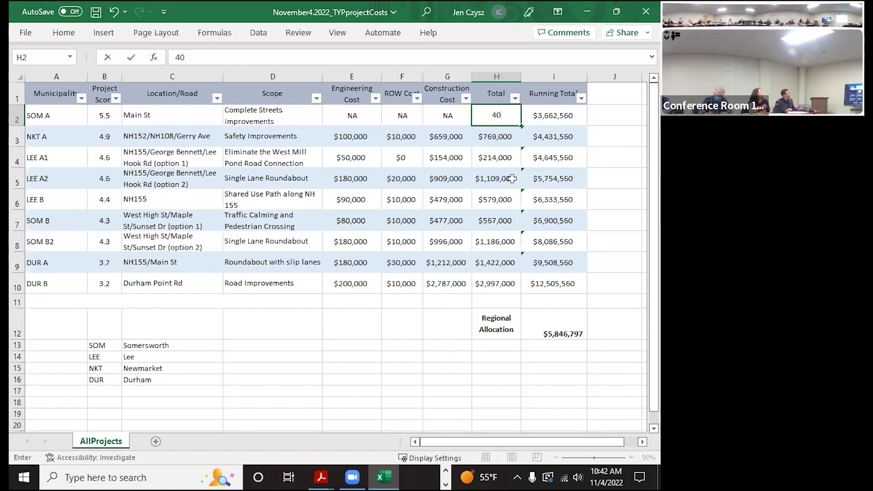
type("3000")
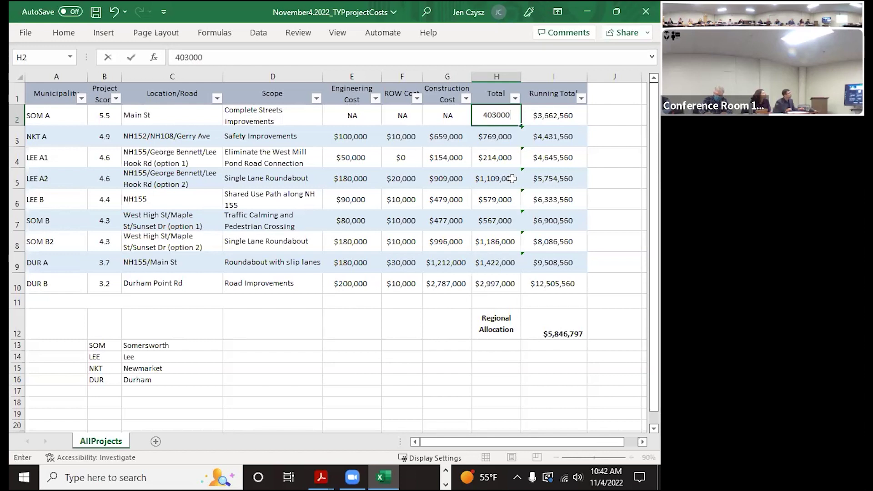
left_click(610, 323)
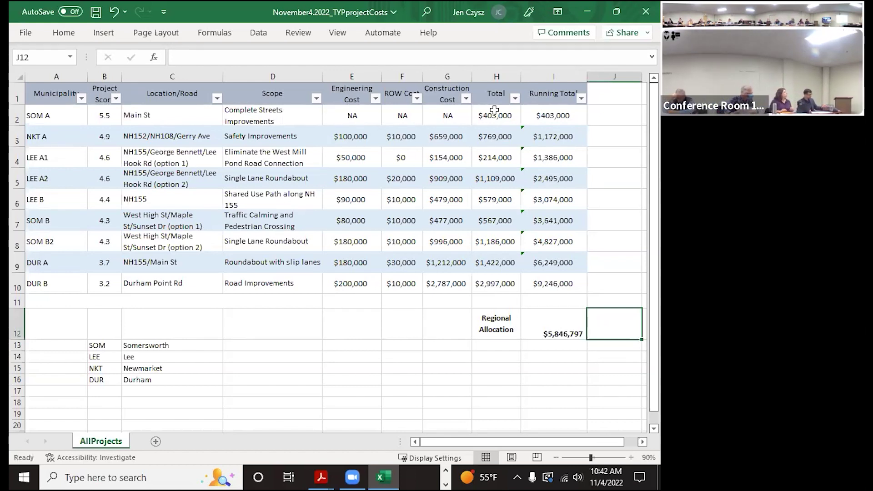
key("ctrl+z")
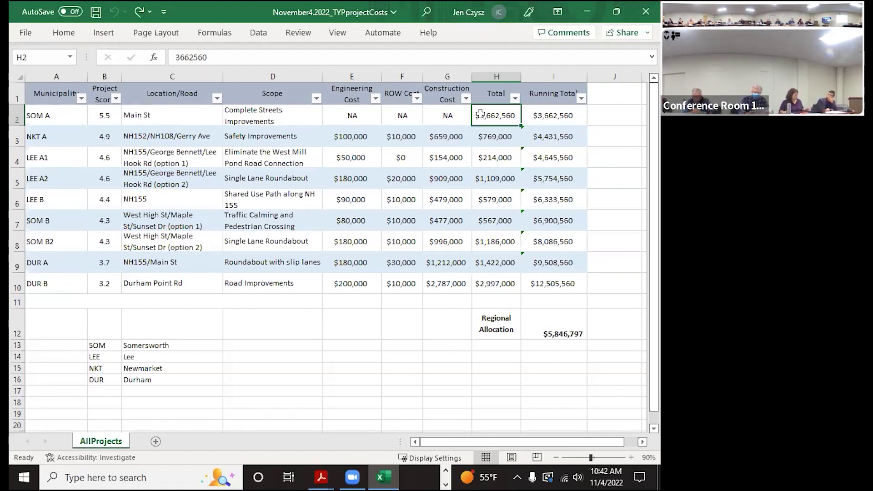
- Copy the SOM A total from H2 into its Running Total cell I2
key("ctrl+c")
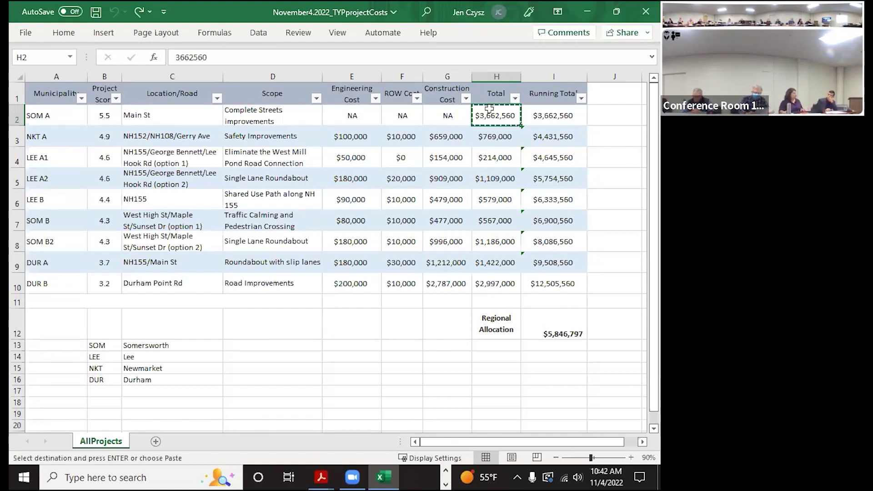
left_click(538, 111)
key("Return")
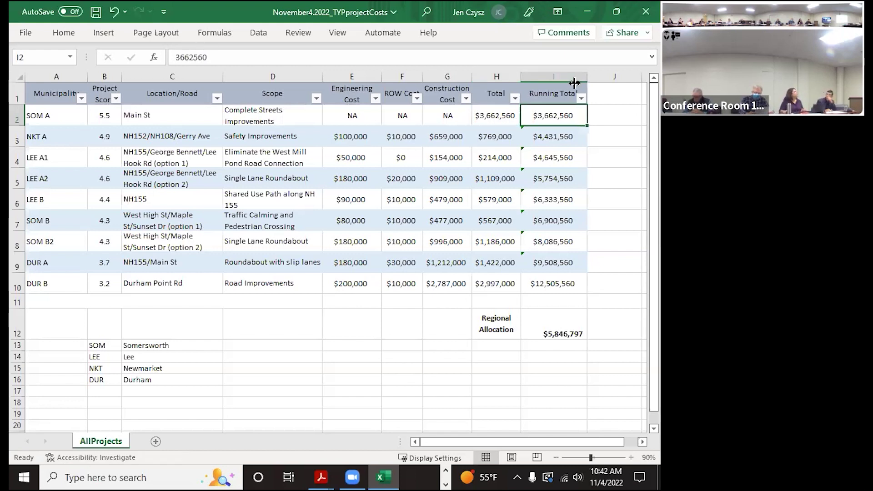
- Add the column heading "dot Share" in J1 beside the Running Total column
left_click(608, 95)
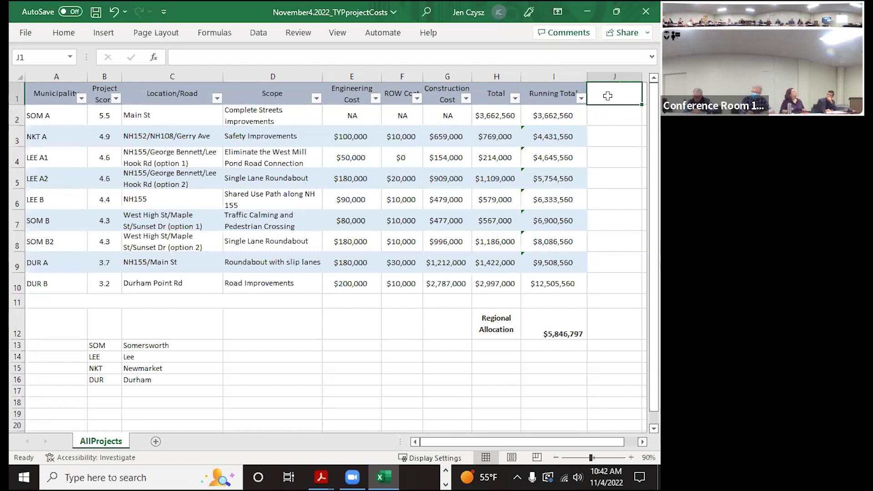
type("dot sHARE")
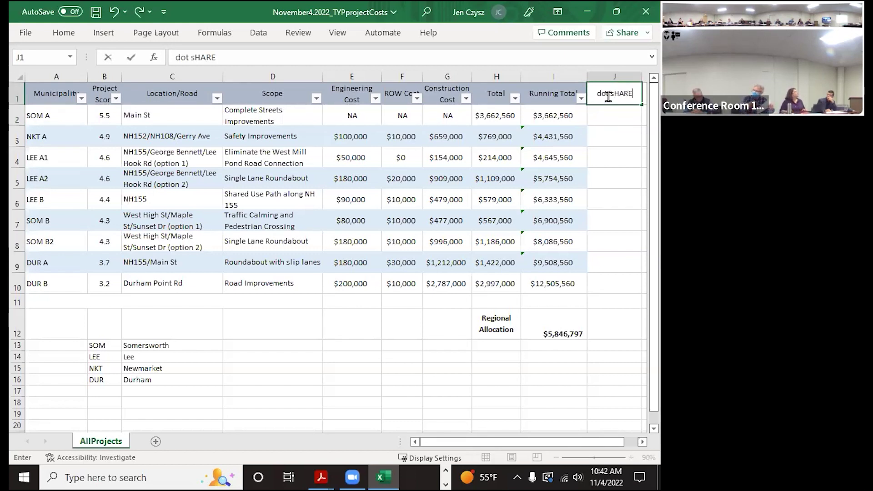
key("Return")
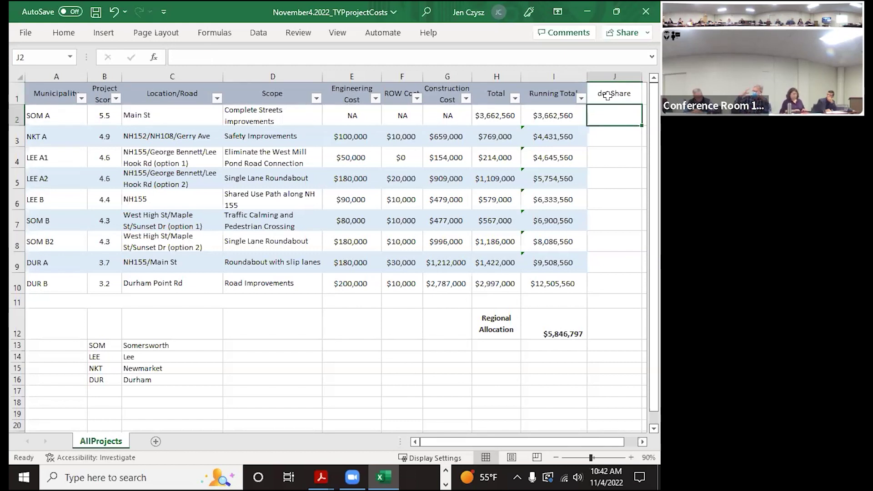
- Calculate the SOM A share in J2 with =I2*0.8 and fill the formula down through row 10
type("=")
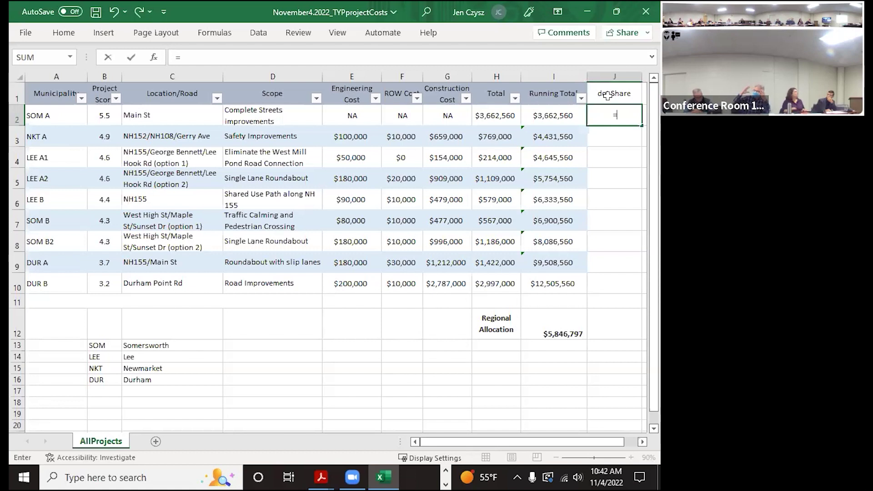
left_click(569, 116)
type("*.")
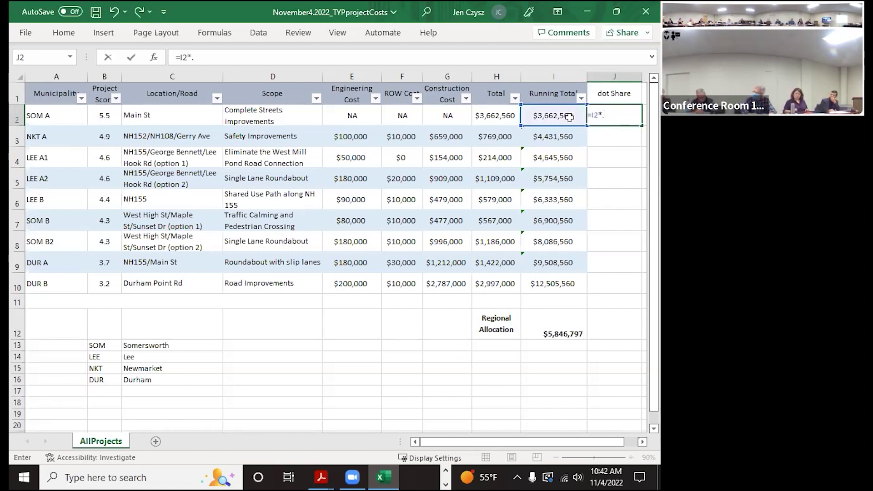
key("Return")
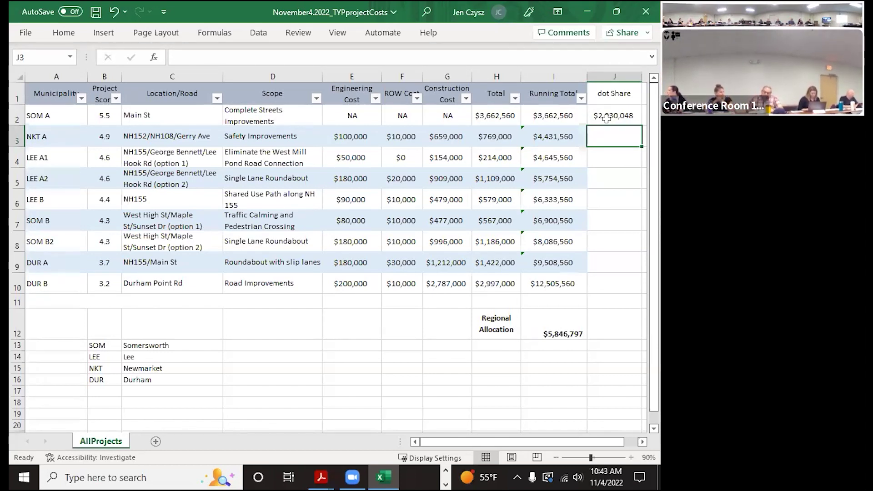
left_click(630, 122)
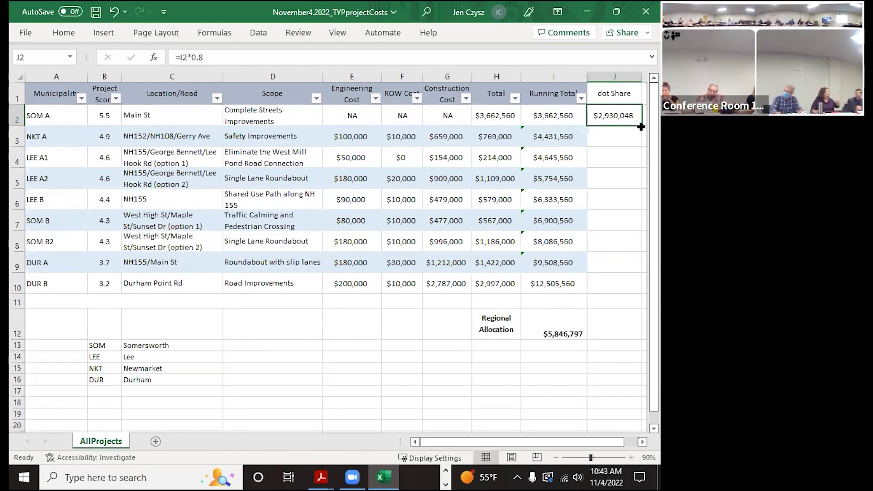
left_click_drag(642, 127, 616, 293)
left_click_drag(615, 363, 615, 357)
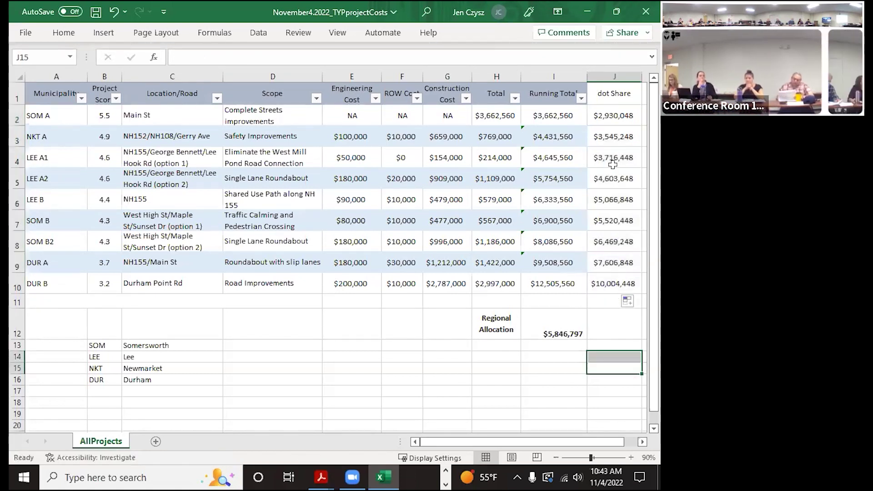
- Apply the Running Total column's formatting to the dot Share column J with Format Painter
left_click(567, 76)
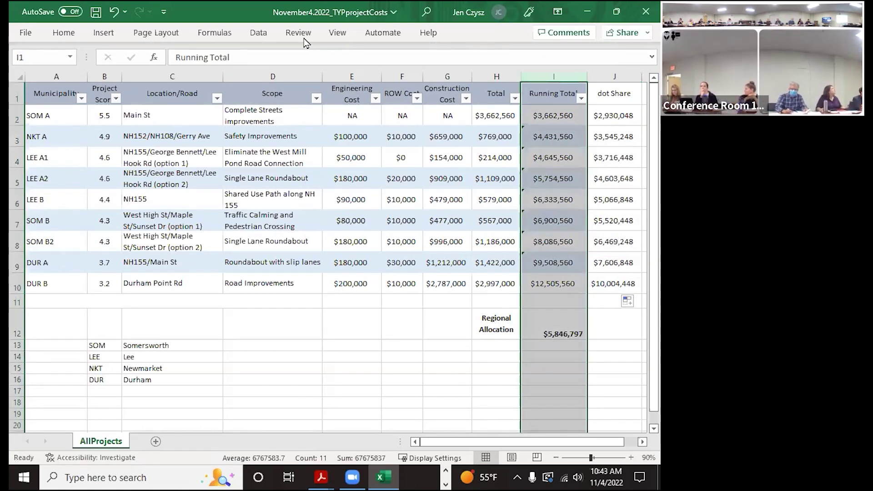
left_click(64, 34)
left_click(48, 81)
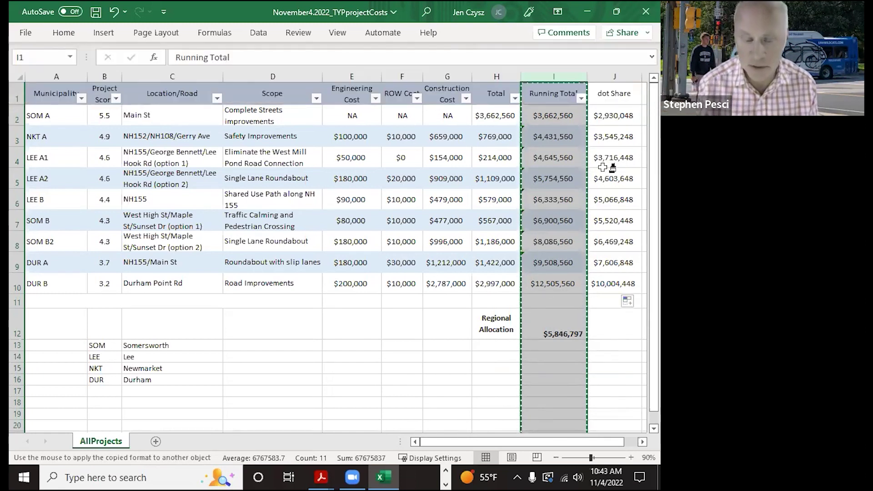
left_click(624, 77)
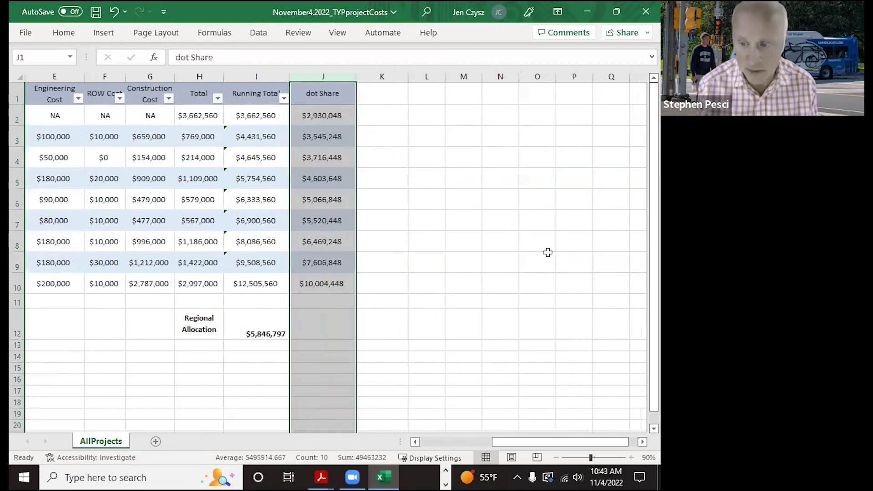
left_click(532, 282)
left_click(460, 334)
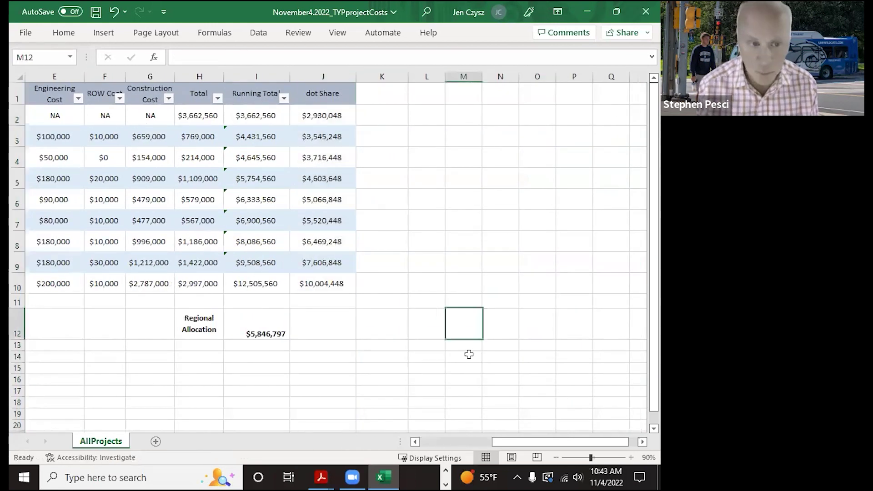
left_click(456, 241)
- Change the heading in J1 to "DOT Share"
left_click(335, 91)
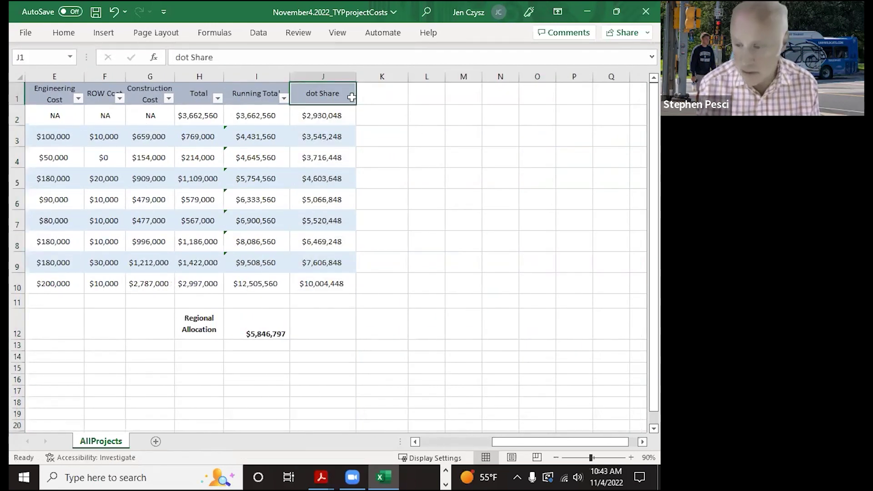
double_click(180, 57)
type("DOT")
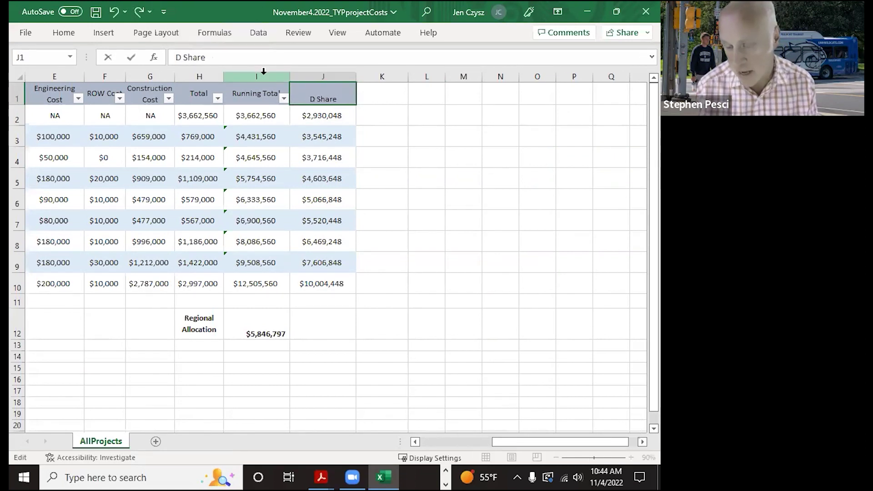
left_click(398, 192)
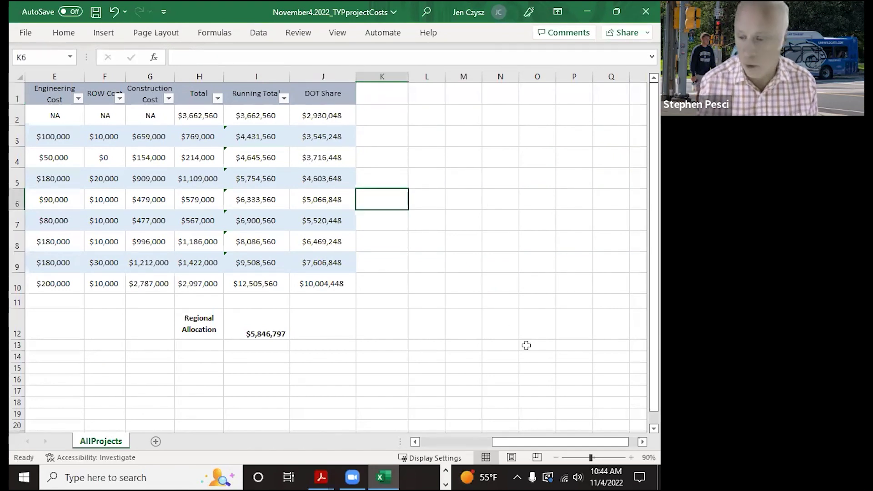
- Copy the Regional Allocation amount from I12 into J12 under the DOT Share column
left_click_drag(547, 446, 486, 452)
left_click(534, 313)
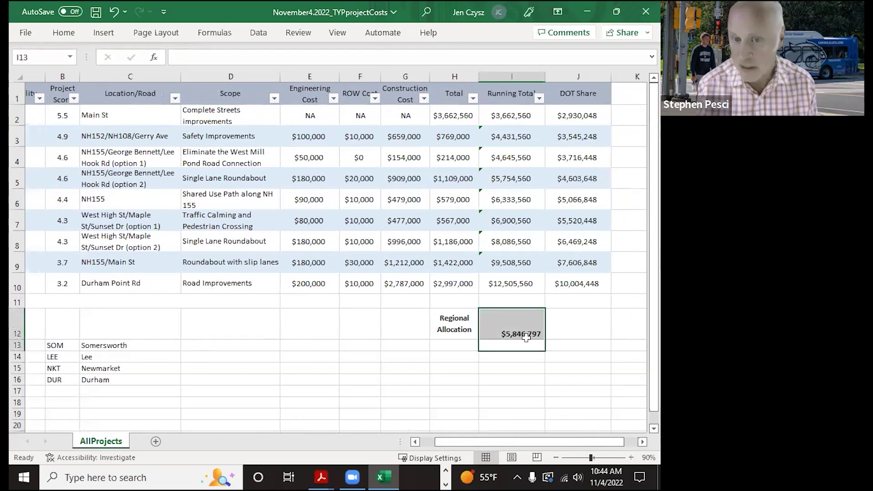
key("ctrl+c")
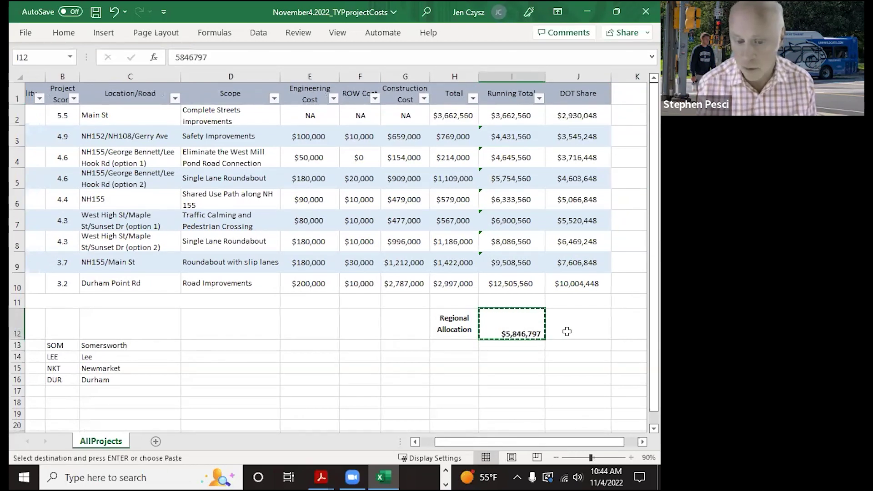
left_click(567, 327)
key("Return")
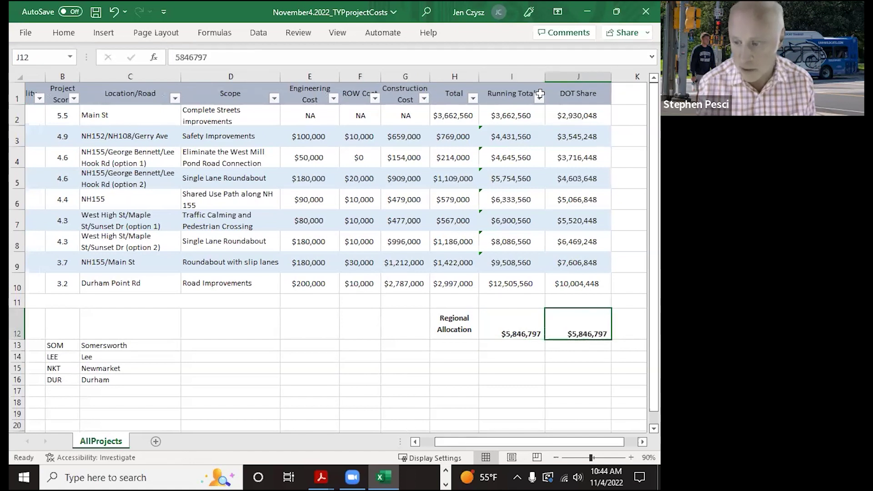
- Hide columns E through I, from Engineering Cost to Running Total, so DOT Share sits beside Scope
left_click(530, 76)
left_click_drag(523, 78, 342, 77)
left_click_drag(327, 81, 326, 82)
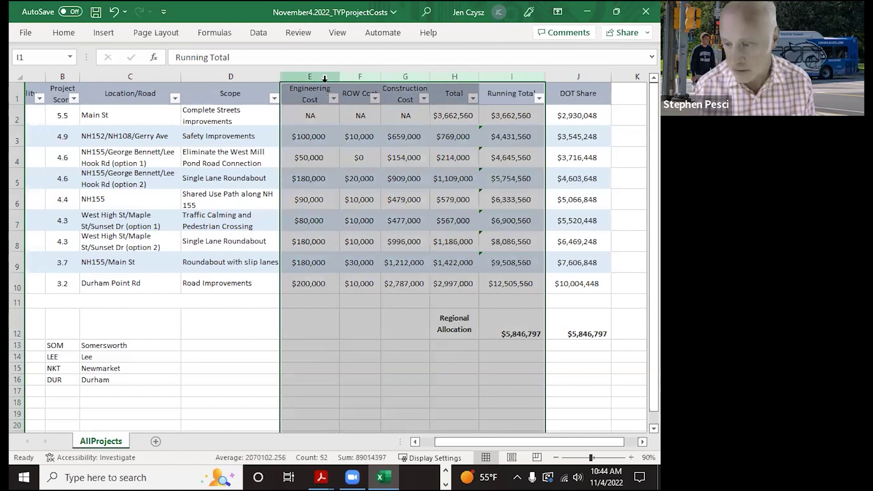
right_click(327, 82)
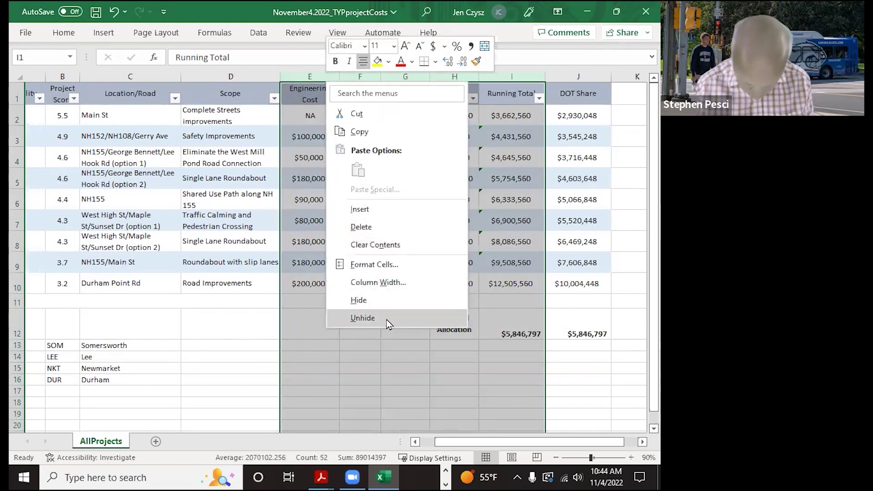
left_click(389, 300)
left_click(433, 346)
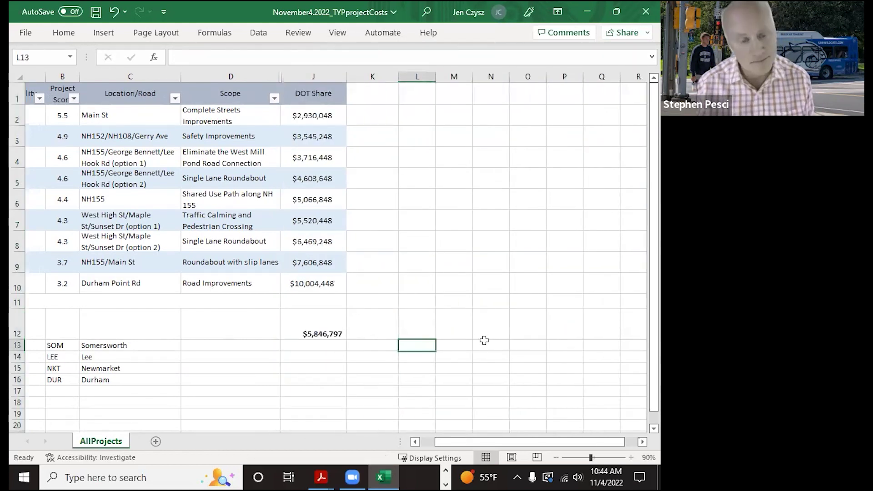
left_click(450, 356)
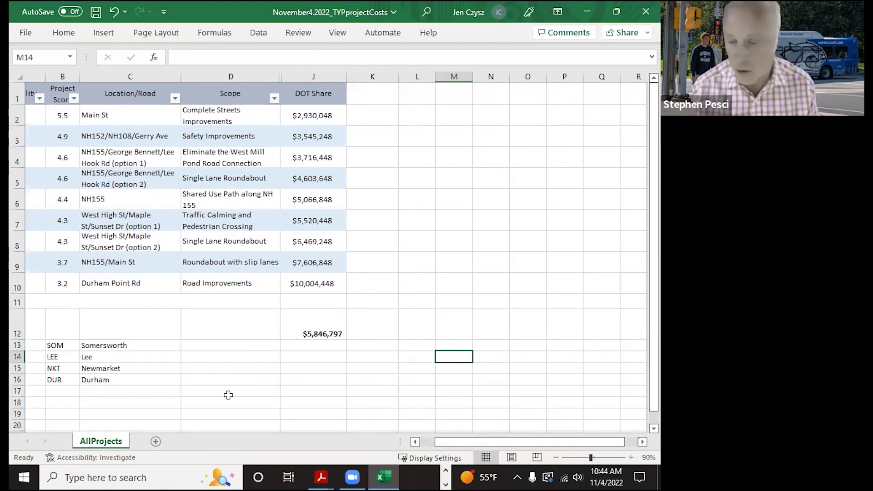
- Move the allocation amount from J12 up to J11, directly beneath the DOT Share values
left_click_drag(455, 449, 378, 450)
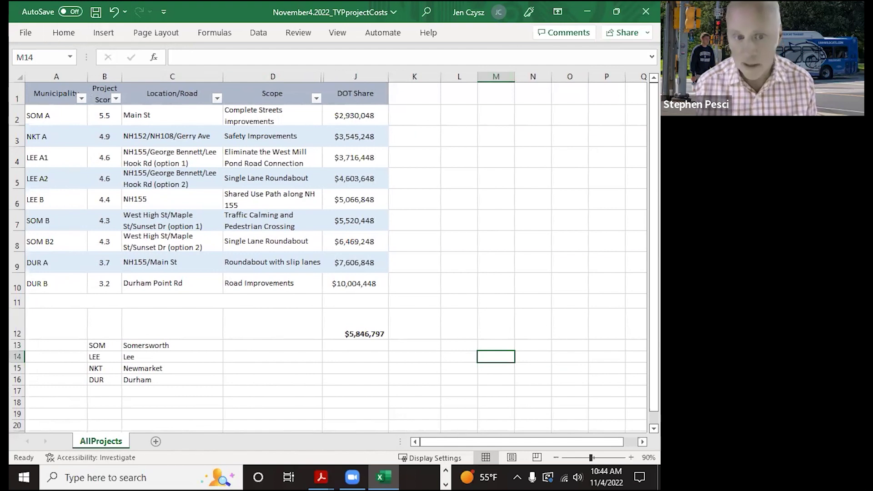
left_click(631, 458)
left_click(631, 458)
left_click(631, 458)
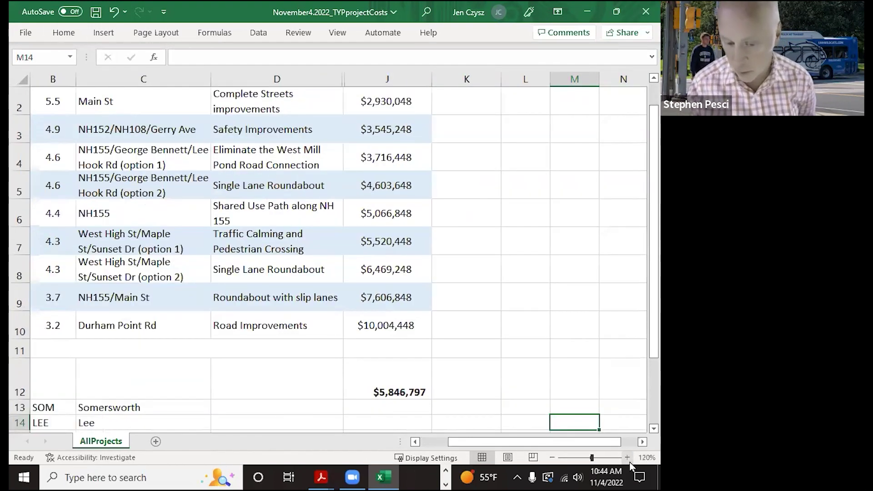
left_click_drag(536, 439, 457, 461)
scroll(366, 410, "up", 1)
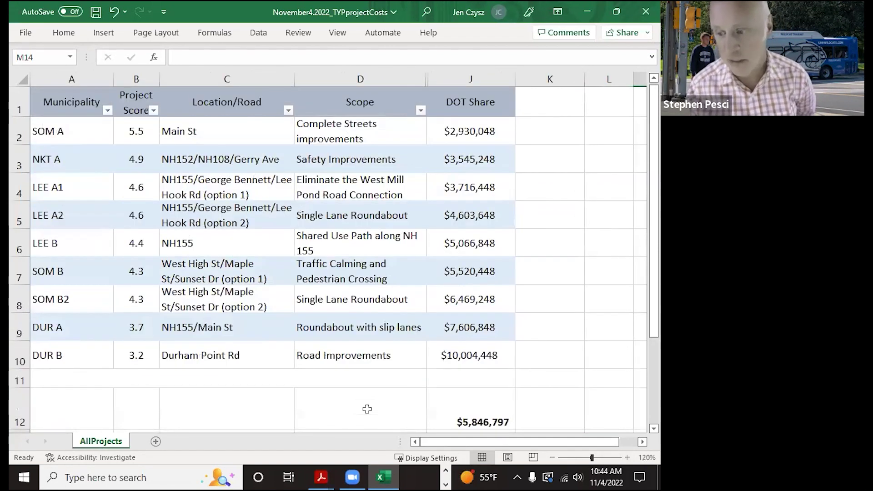
left_click(505, 423)
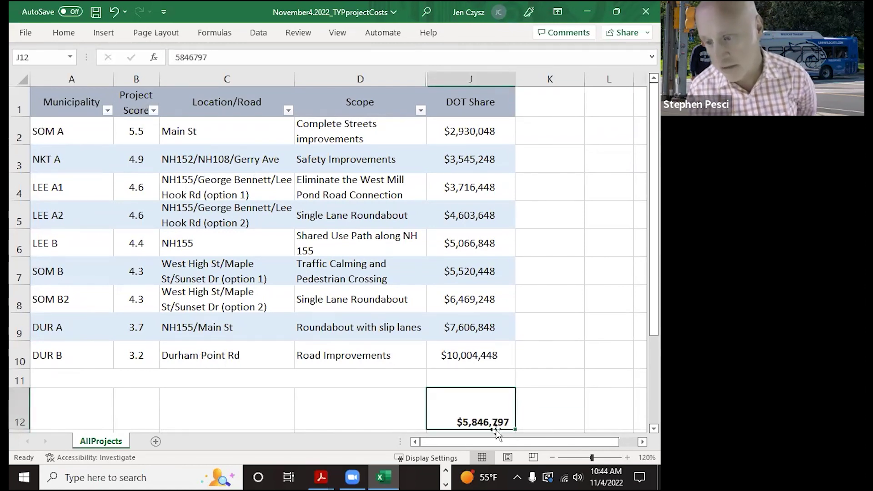
left_click_drag(497, 431, 493, 379)
- Label the allocation row by entering "DOT Allocation" in the merged cell A11
left_click(412, 382)
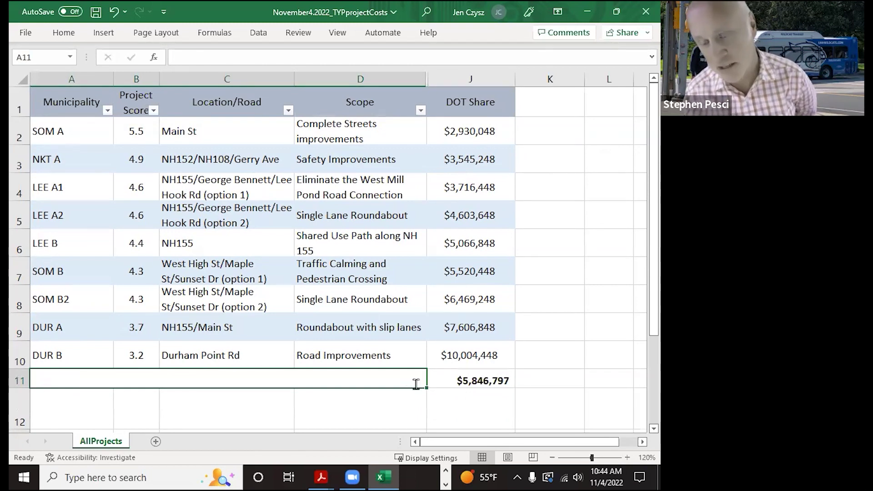
type("DOT Allocation")
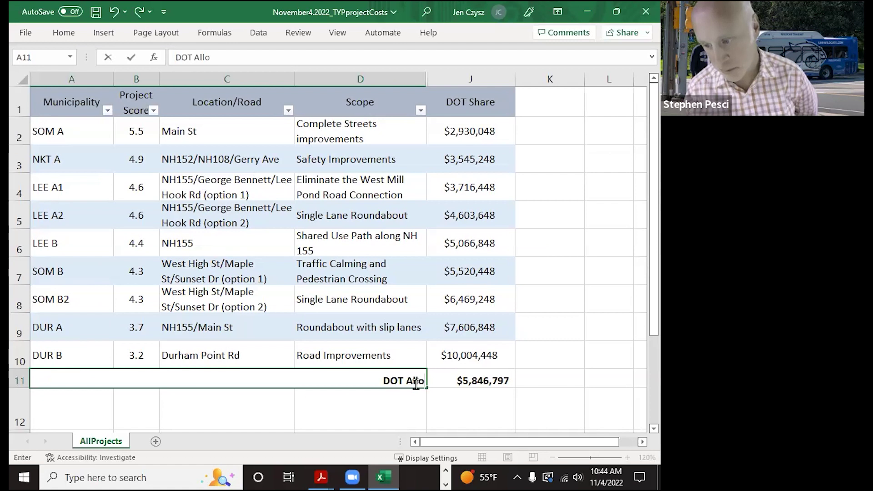
left_click(541, 382)
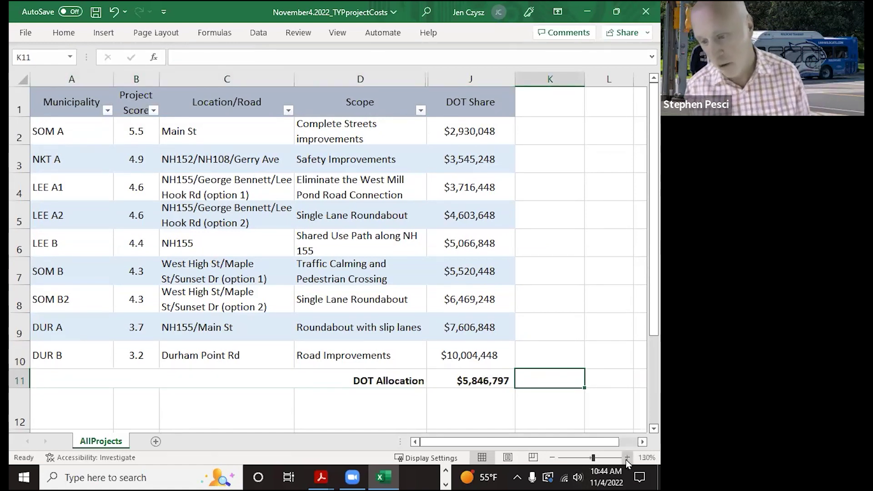
- Unhide columns E through I between Scope and DOT Share
left_click(627, 458)
scroll(447, 415, "up", 1)
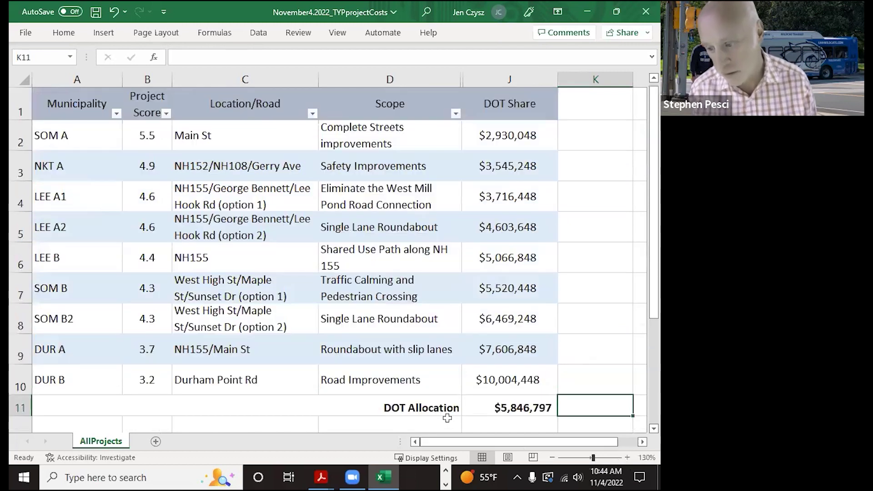
left_click(627, 458)
left_click_drag(569, 446, 507, 441)
scroll(341, 419, "up", 1)
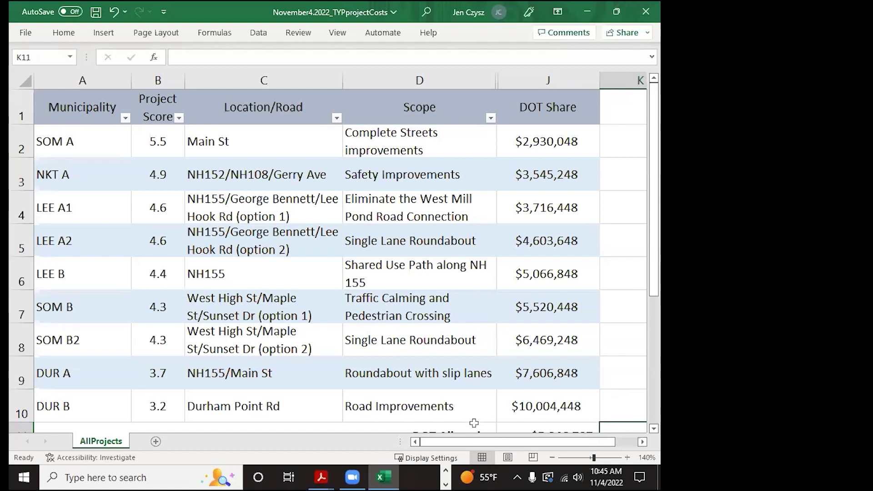
left_click(546, 411)
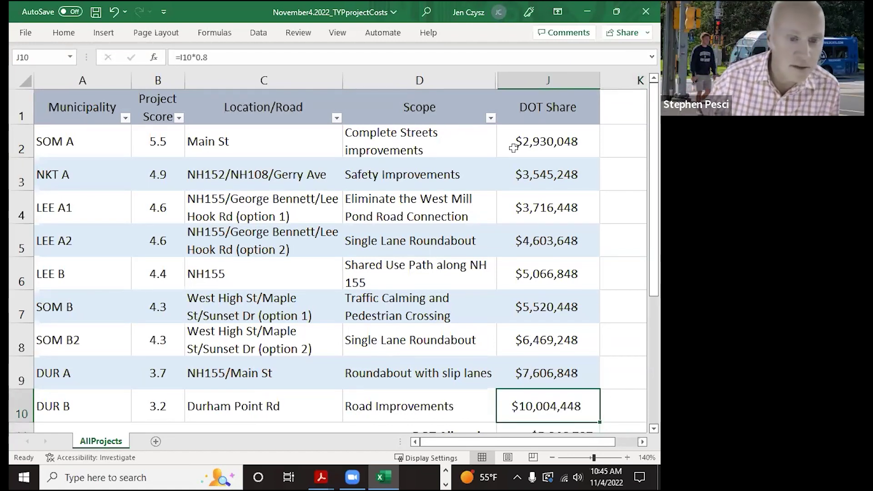
left_click_drag(540, 72, 494, 85)
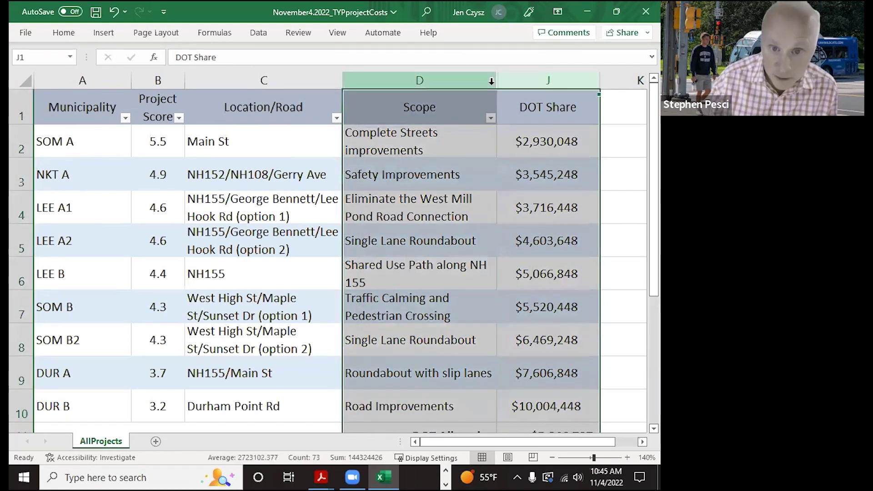
right_click(494, 86)
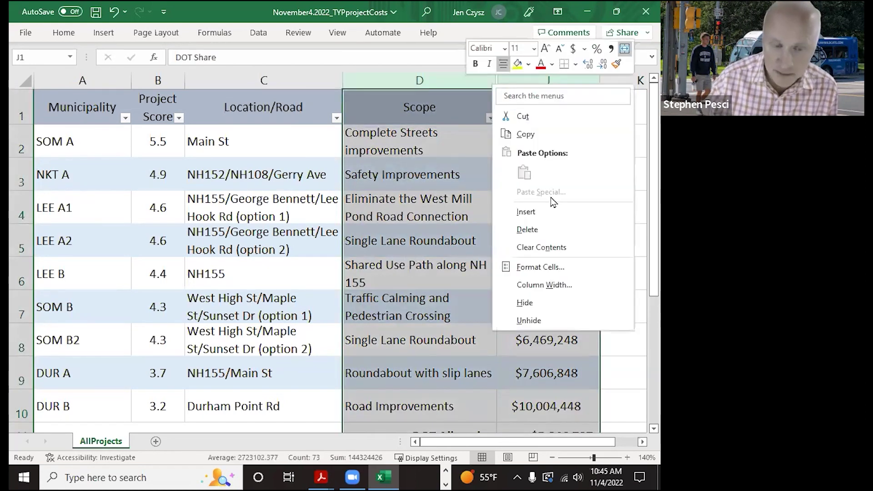
left_click(520, 328)
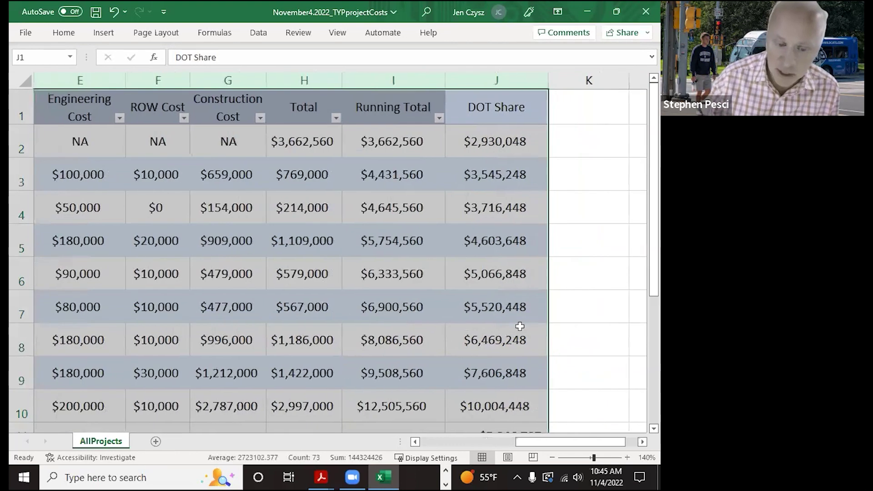
left_click(511, 273)
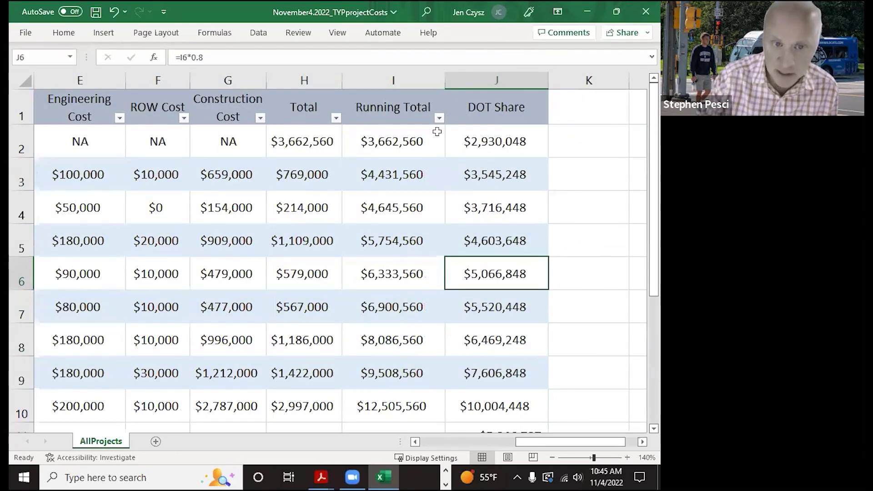
left_click(392, 139)
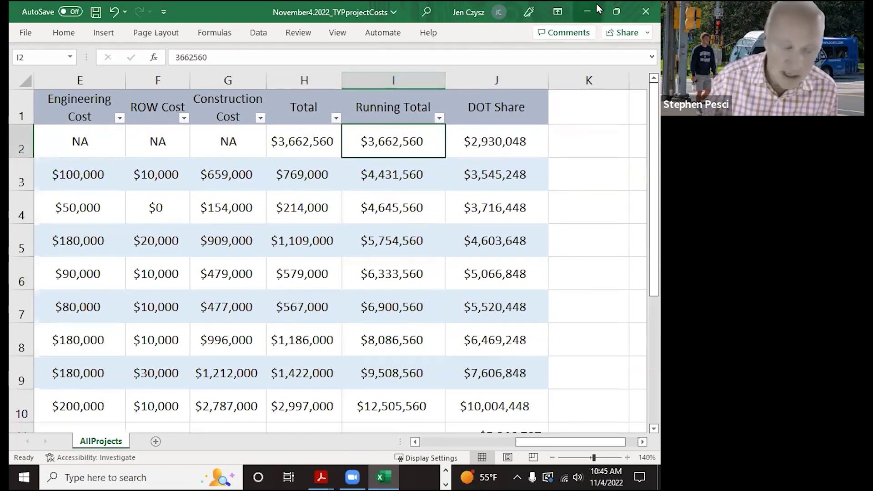
- Close the November4.2022_TYPprojectCosts workbook without saving its changes
left_click(646, 12)
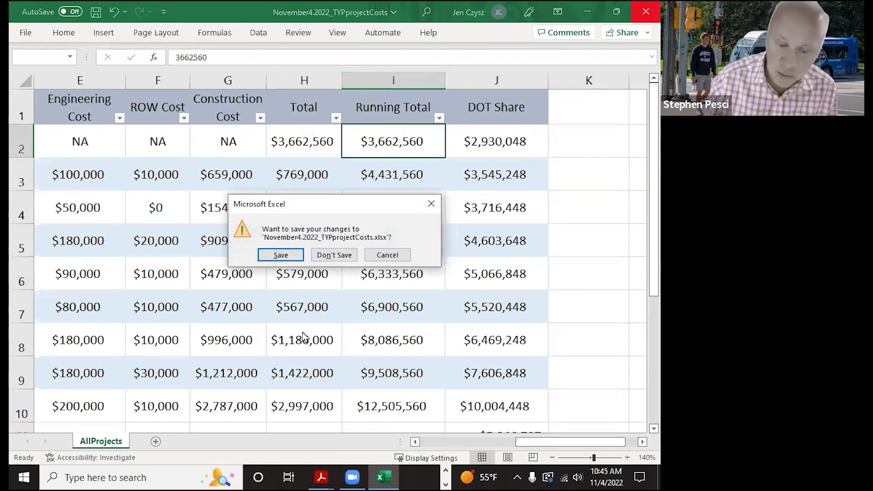
left_click(323, 255)
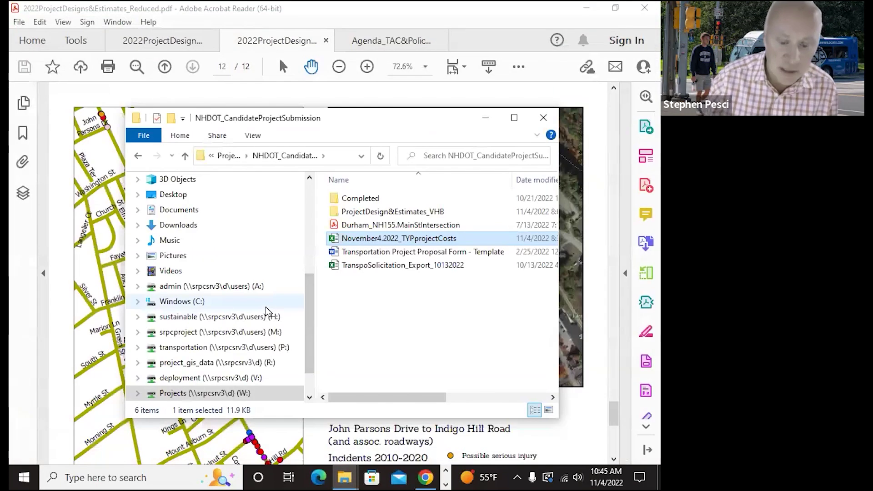
left_click(362, 309)
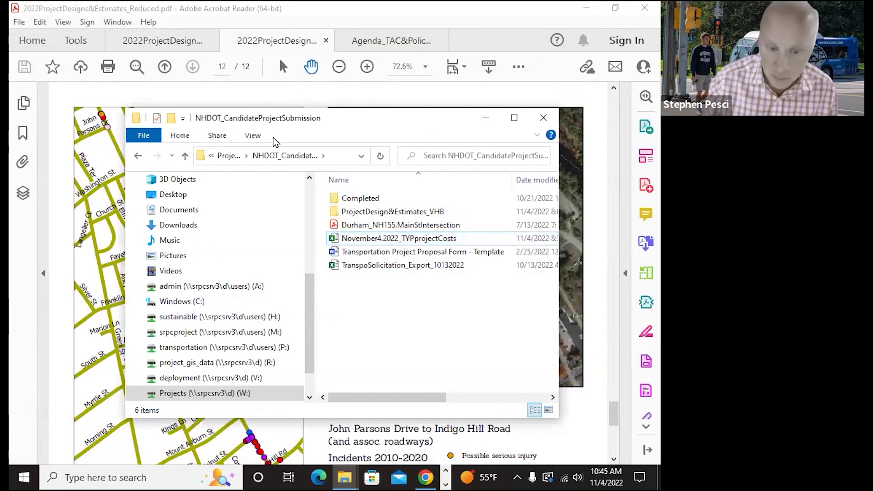
- In File Explorer, go up to the 2022 folder and open November4.2022_TYPprojectCosts from its ProjectRanking folder
left_click(223, 157)
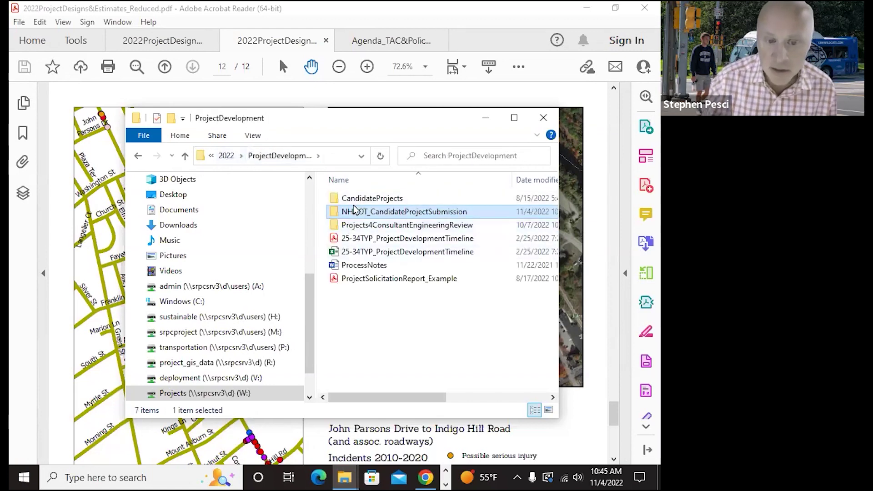
left_click(230, 158)
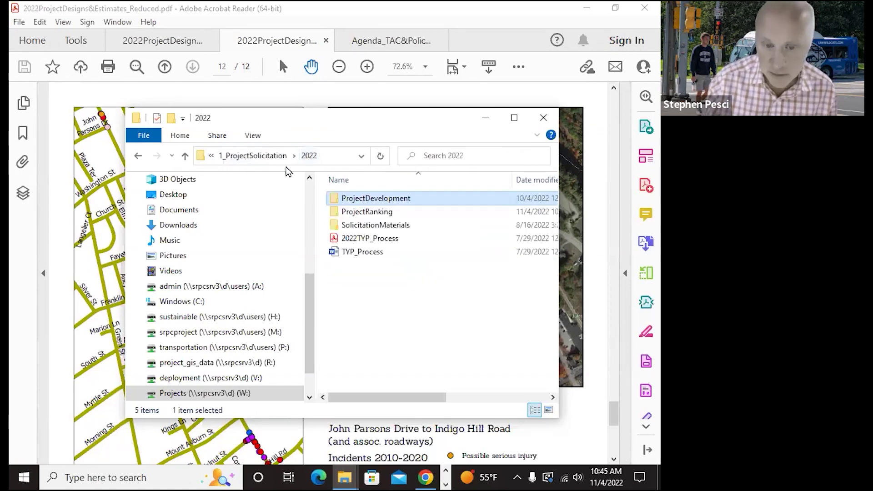
double_click(376, 216)
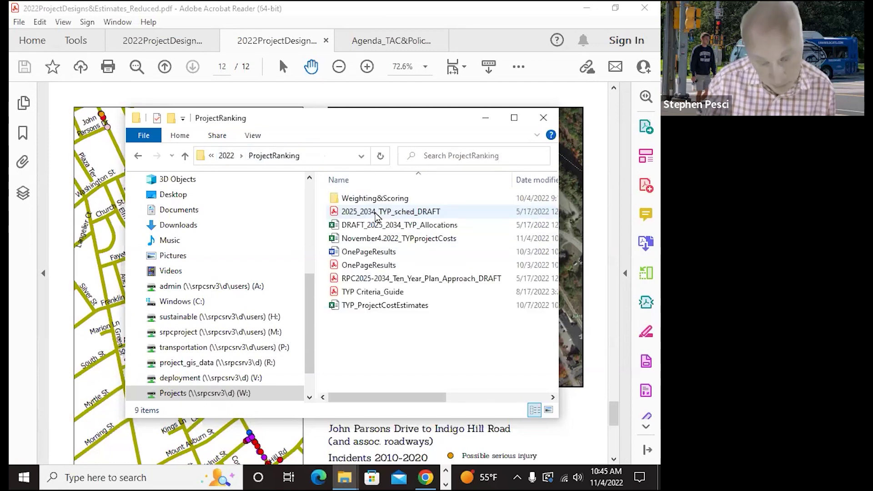
left_click(359, 239)
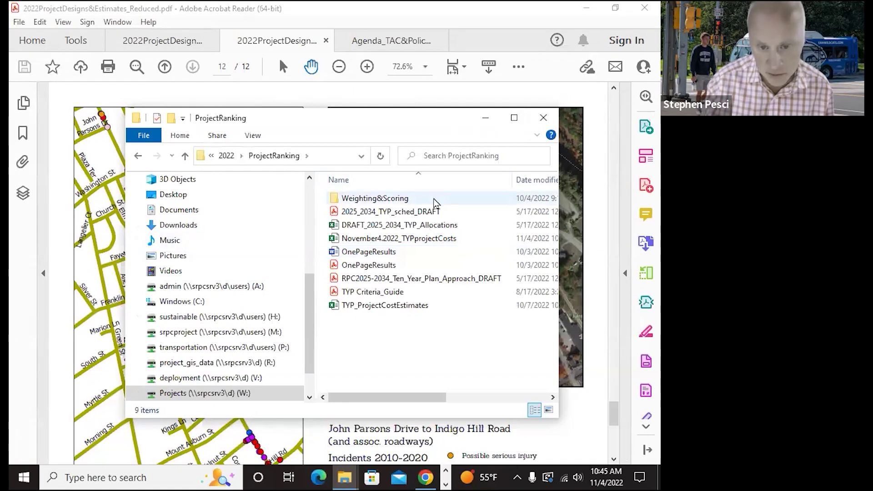
double_click(427, 239)
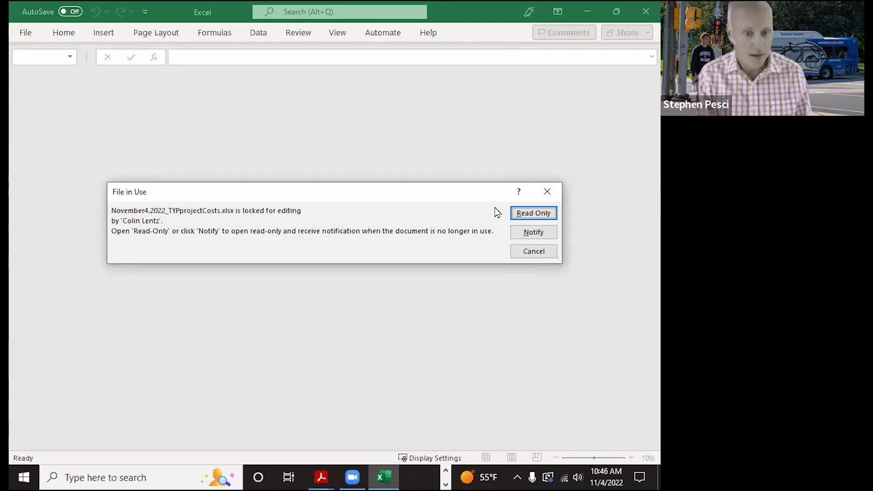